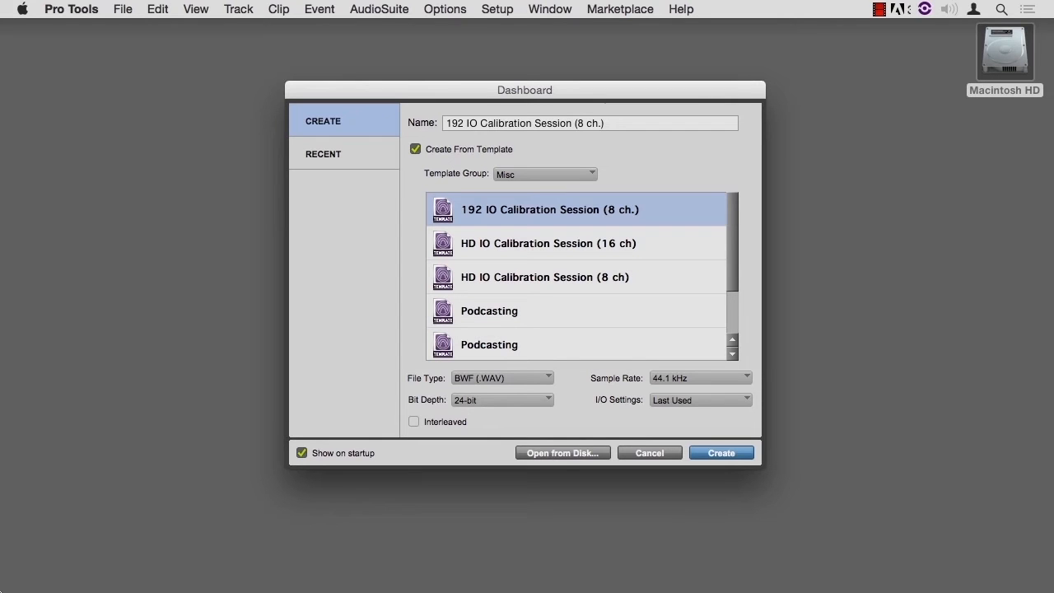
# Step: Turn off creation from a template and name the new session "Importing a Movie"
pyautogui.click(568, 170)
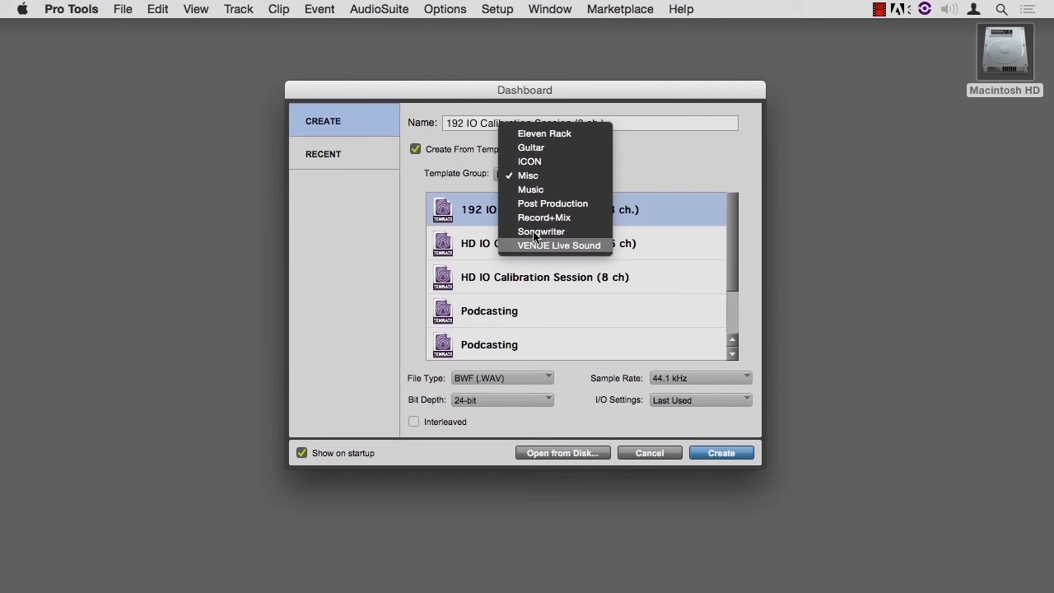
pyautogui.click(413, 150)
pyautogui.click(415, 149)
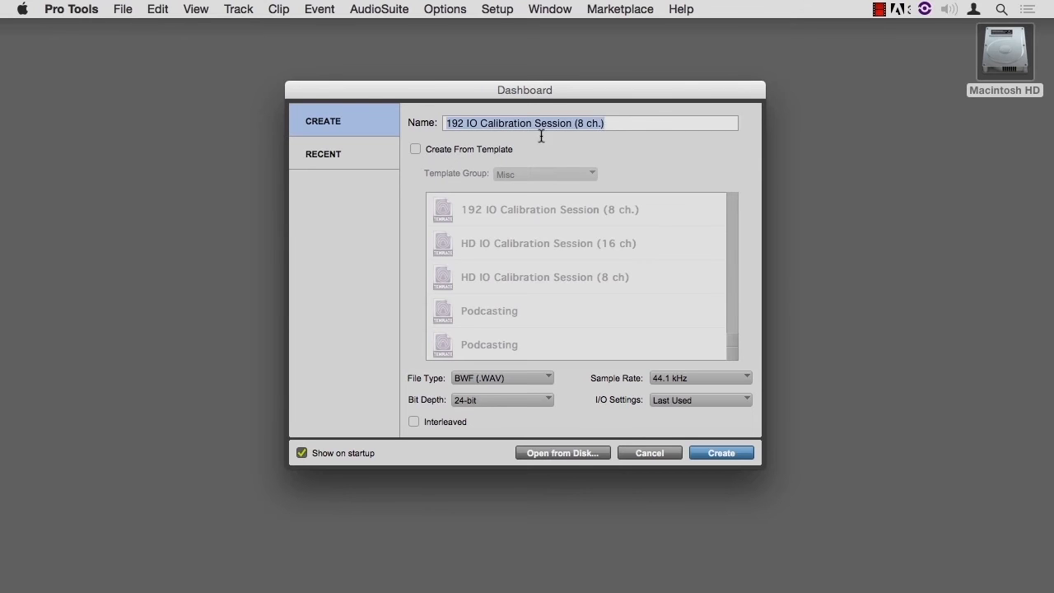
pyautogui.write('Importing')
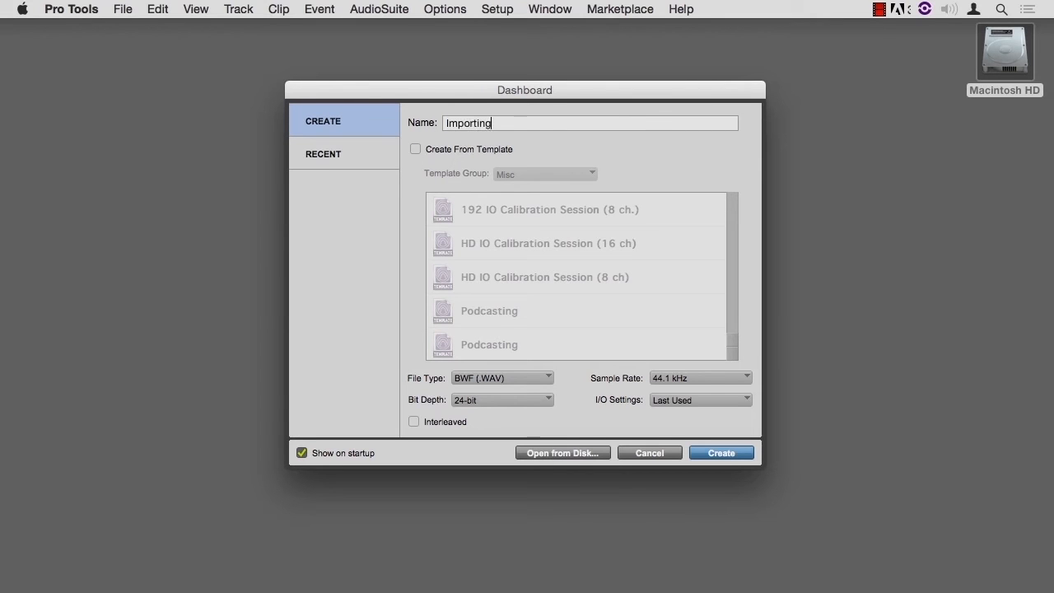
pyautogui.write(' a Movie')
# Step: Set the sample rate to 48 kHz and create the session, saving it on the Desktop
pyautogui.click(707, 378)
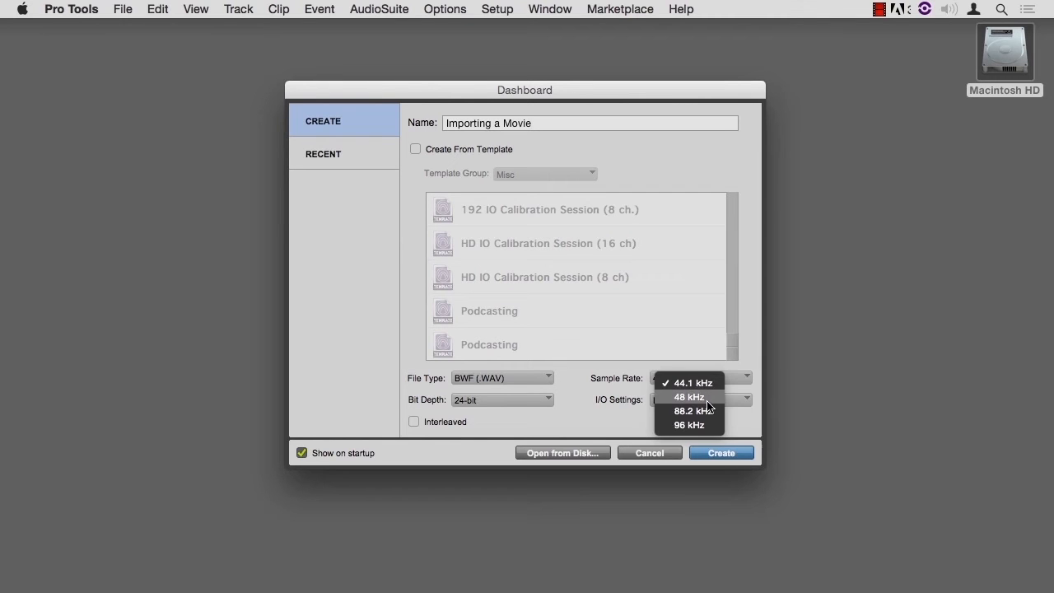
pyautogui.click(707, 397)
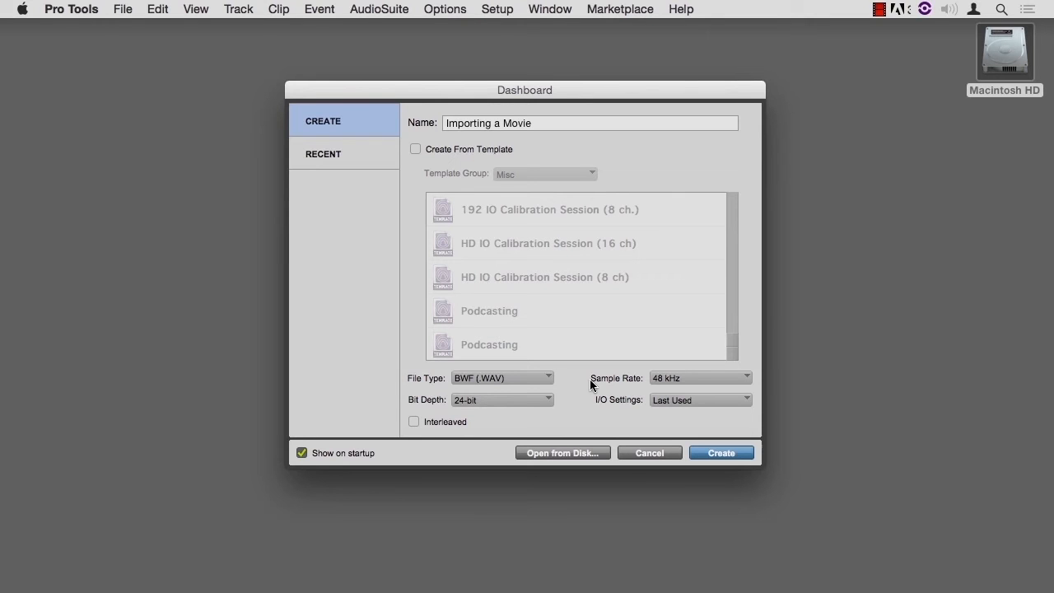
pyautogui.click(704, 453)
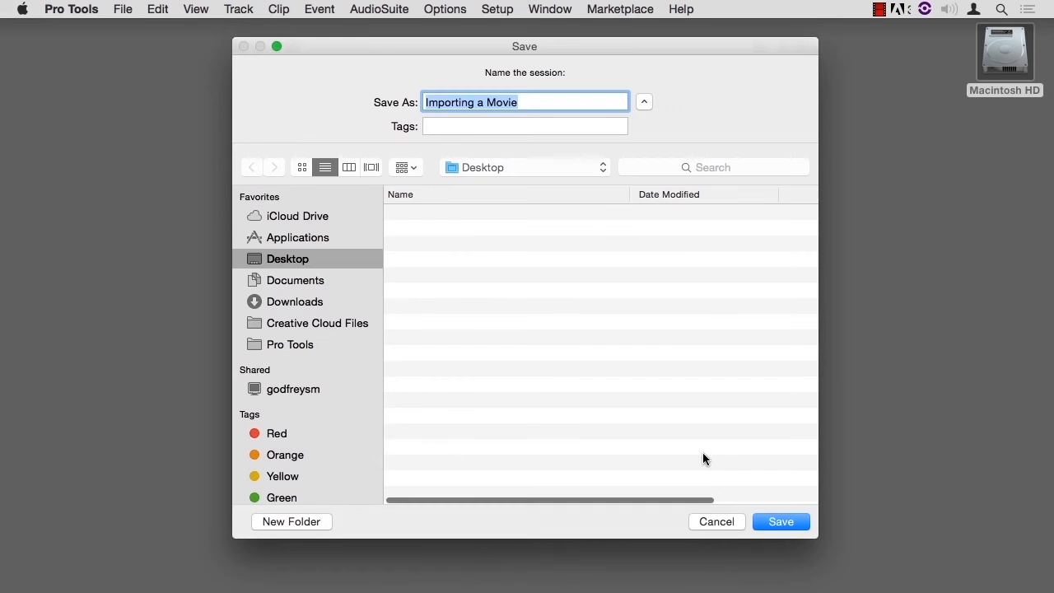
pyautogui.press('Return')
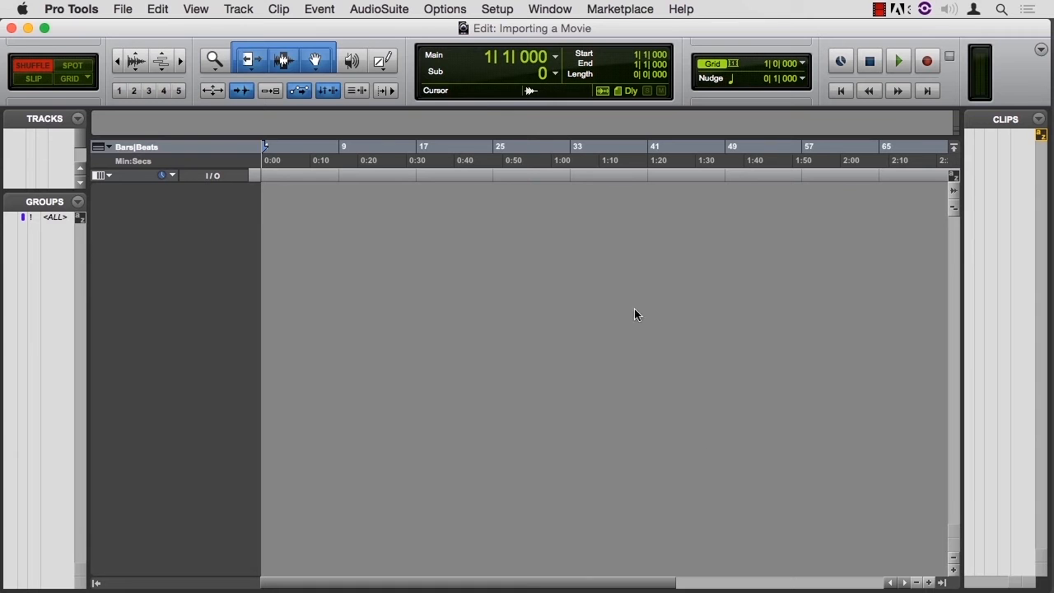
# Step: Import the video file "MOGRX Movie for PT12.mov" into the session with its location at Session Start
pyautogui.click(122, 9)
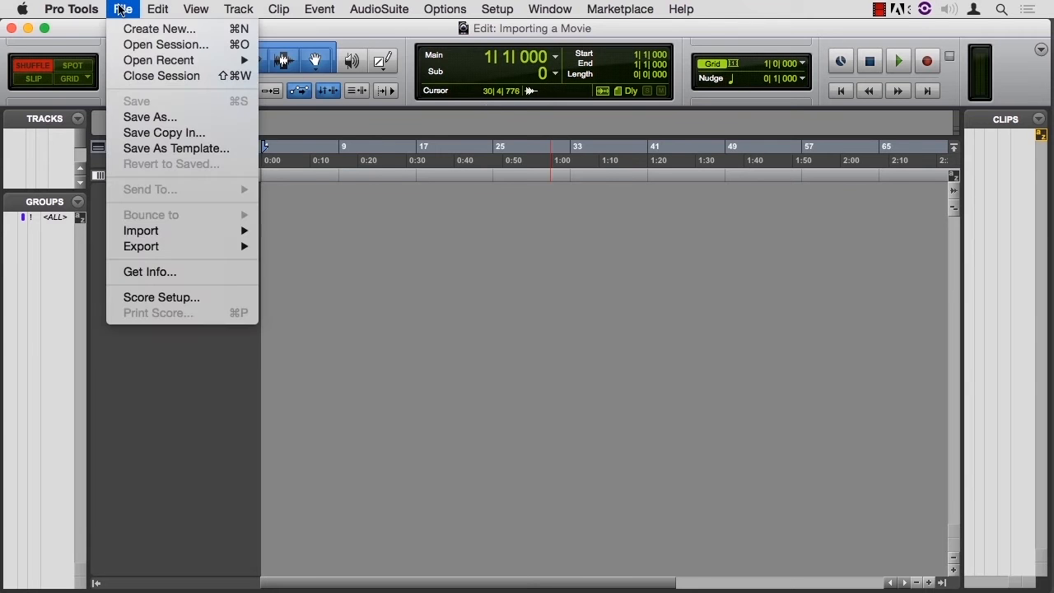
pyautogui.moveTo(176, 232)
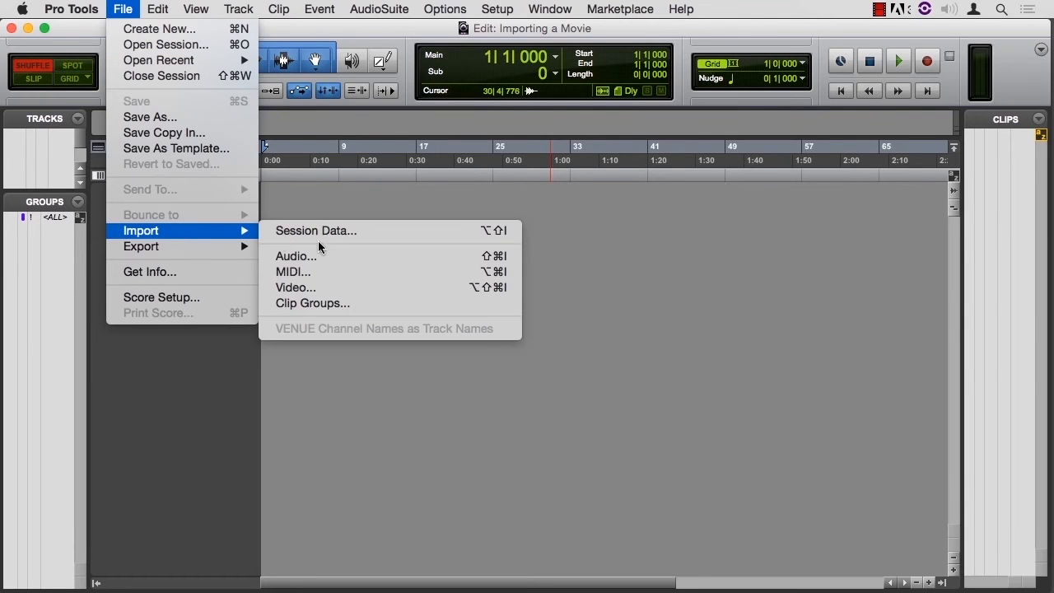
pyautogui.click(497, 294)
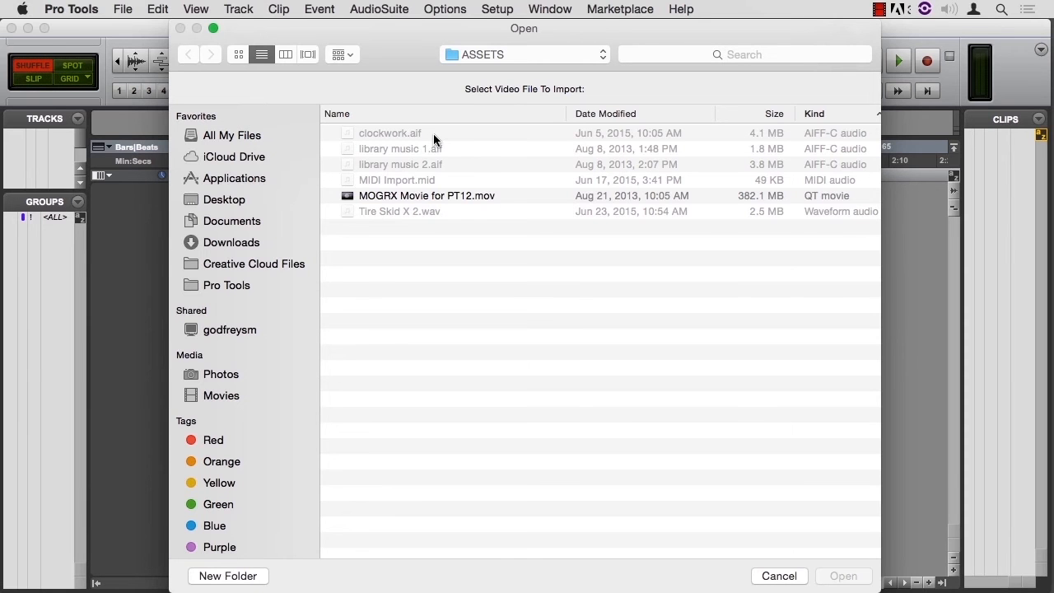
pyautogui.click(442, 198)
pyautogui.click(844, 574)
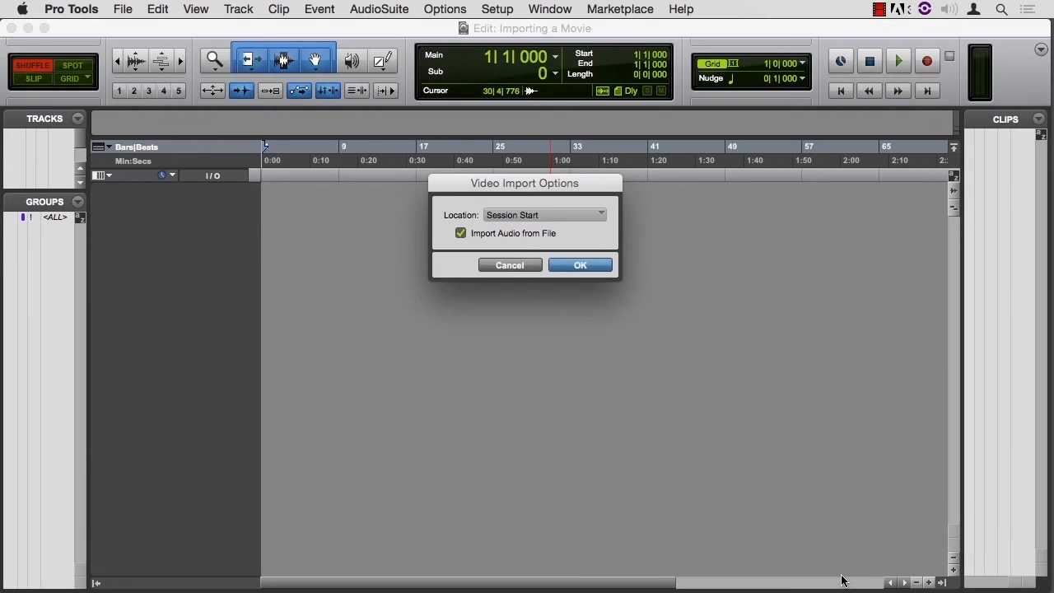
pyautogui.click(545, 215)
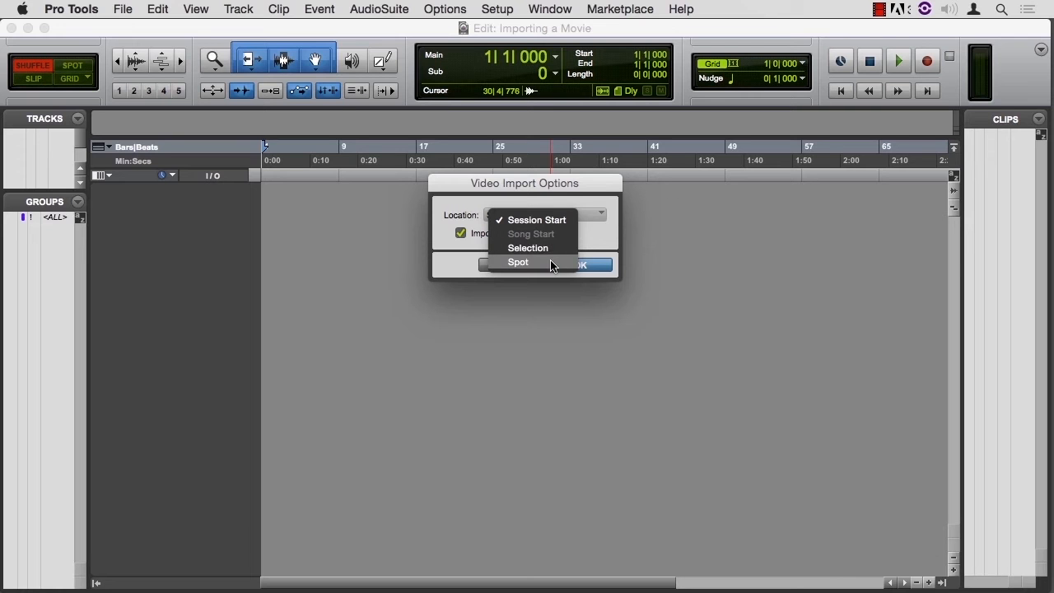
pyautogui.click(601, 269)
pyautogui.click(600, 267)
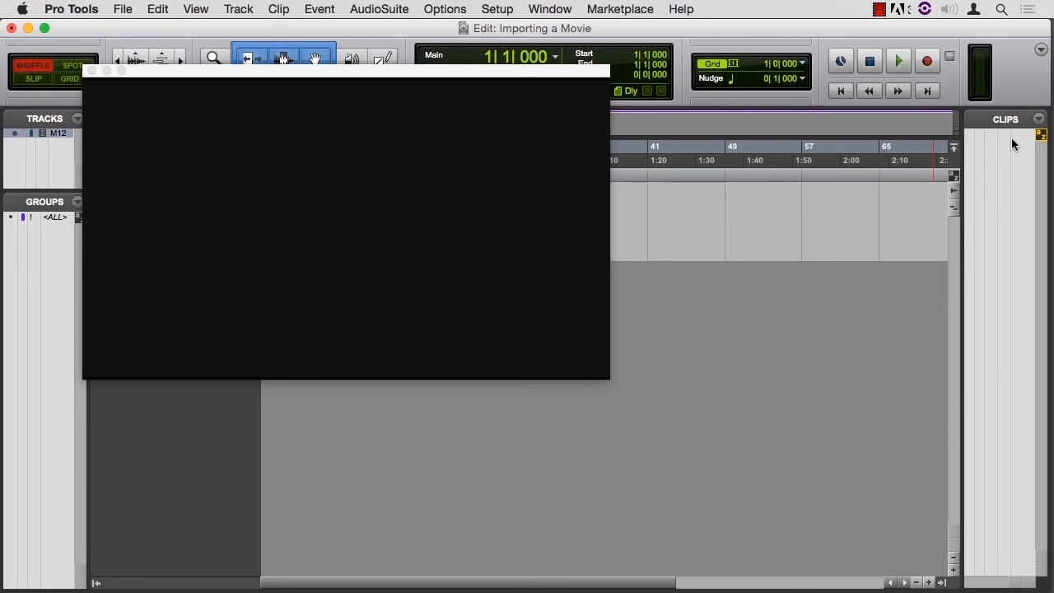
# Step: Move the floating video window clear of the movie clip and magnify the timeline to spread out its frames
pyautogui.moveTo(503, 72); pyautogui.dragTo(780, 267)
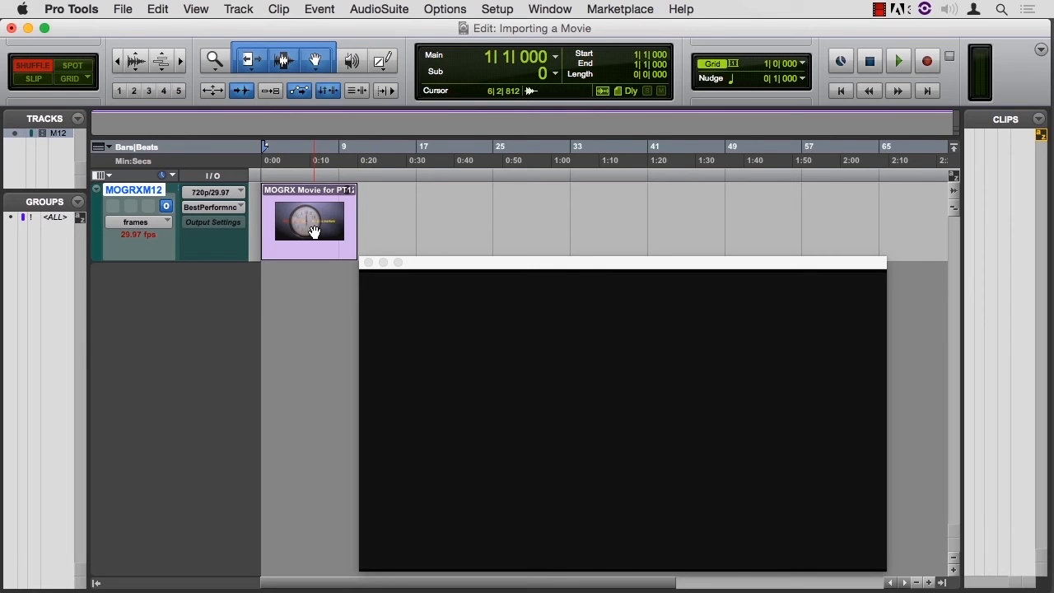
pyautogui.press('super+bracketright')
pyautogui.press('super+bracketright')
pyautogui.press('super+bracketright')
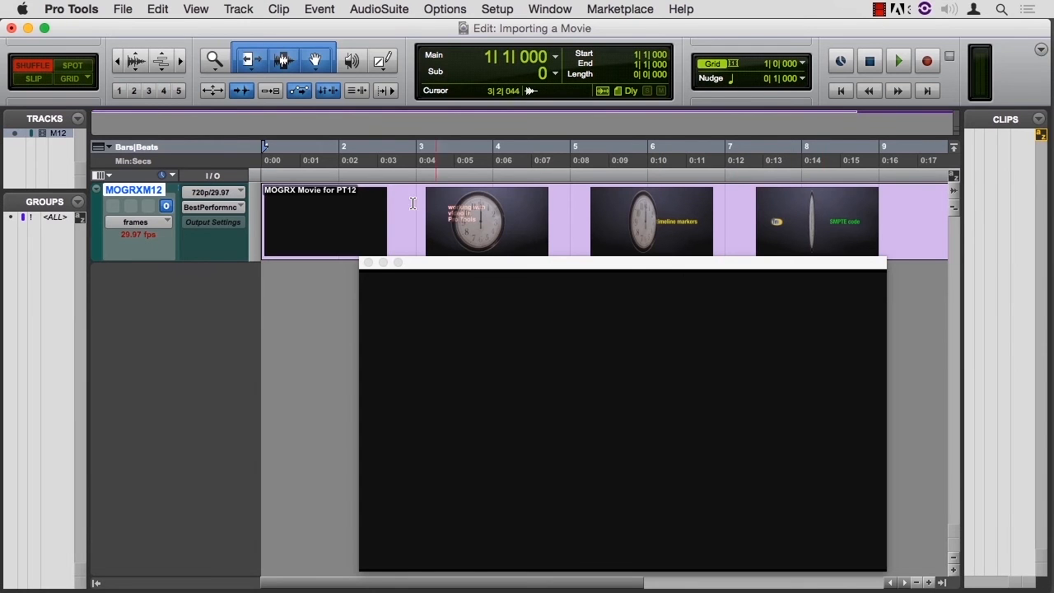
# Step: Switch the movie track's display to blocks and back to frames
pyautogui.click(155, 222)
pyautogui.click(147, 213)
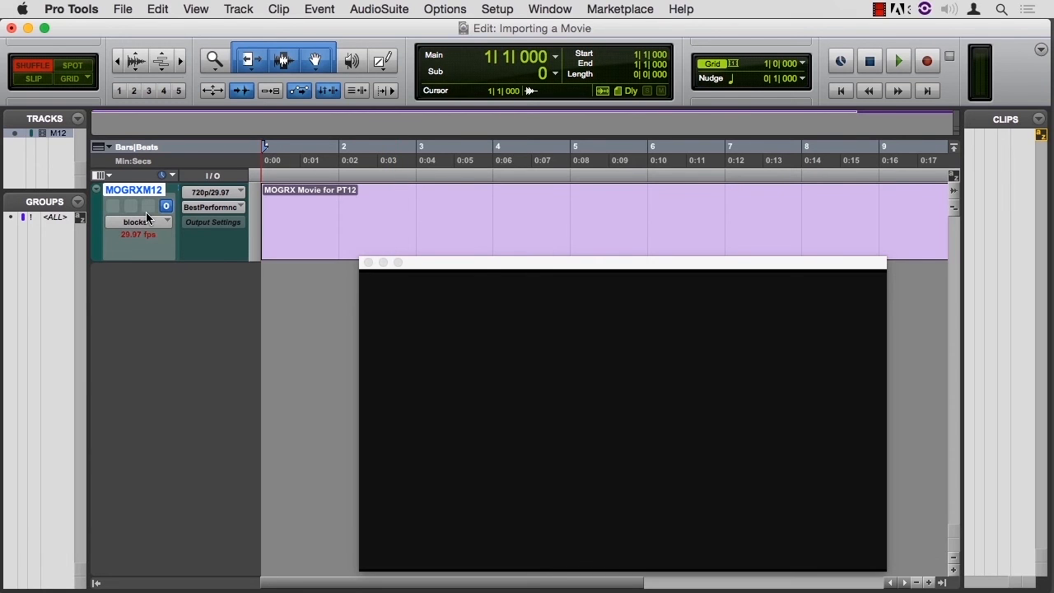
pyautogui.click(146, 223)
pyautogui.click(147, 242)
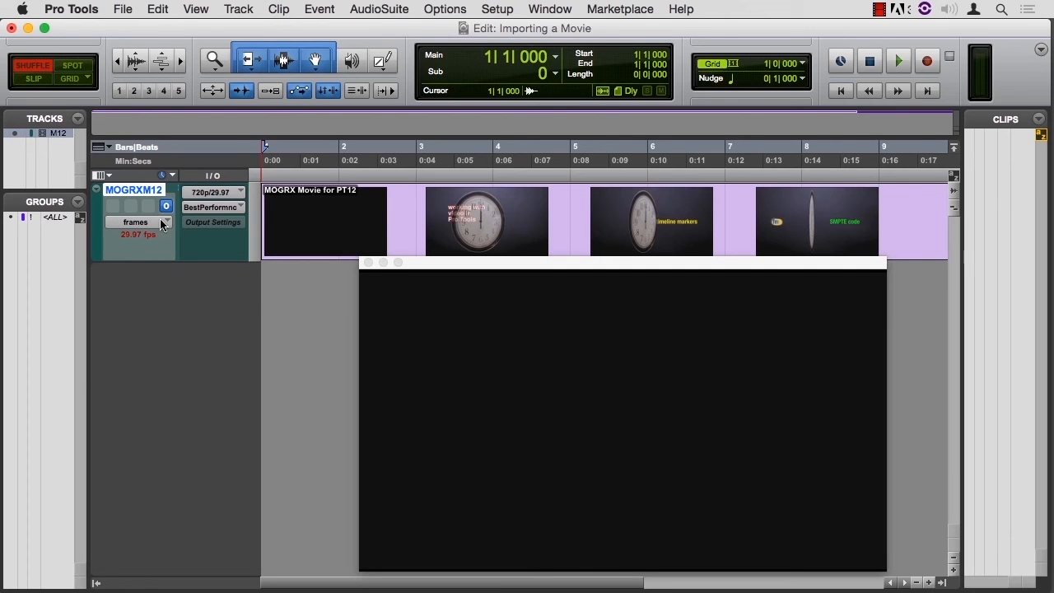
# Step: Review the movie track's video format and playback quality options without changing them
pyautogui.click(234, 199)
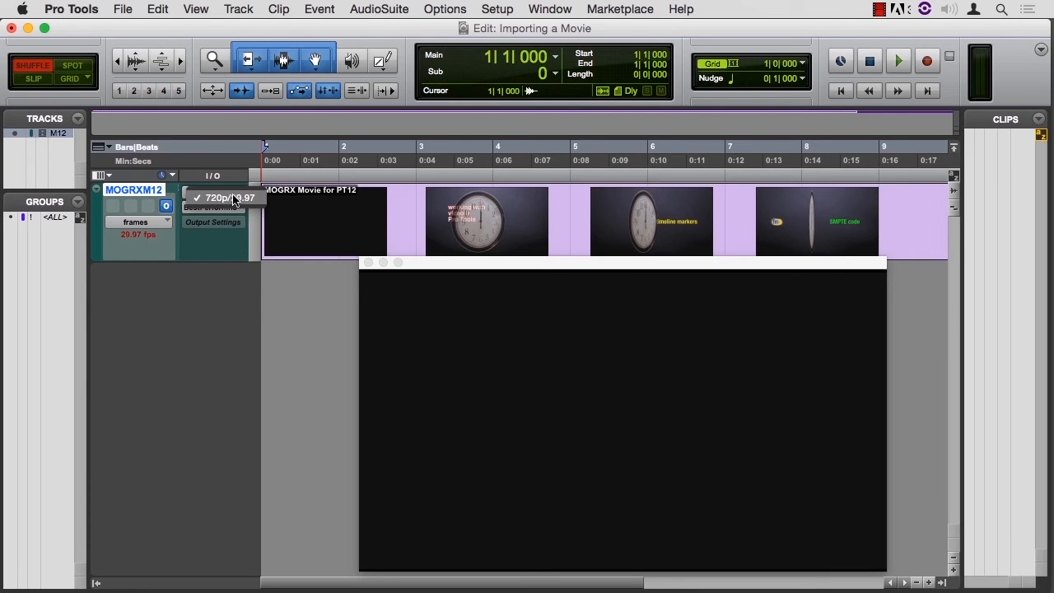
pyautogui.click(233, 199)
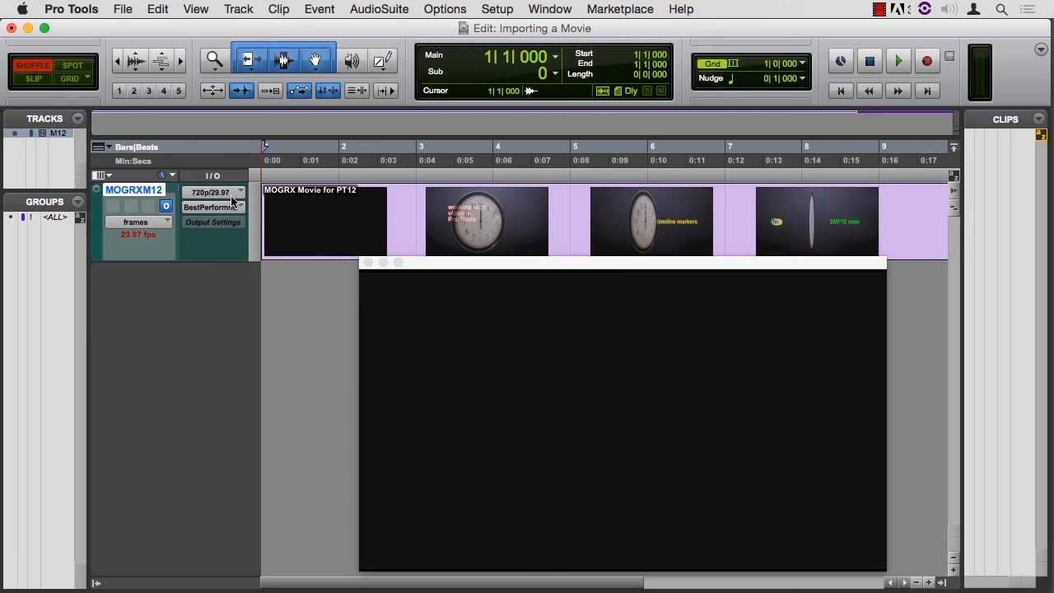
pyautogui.click(231, 209)
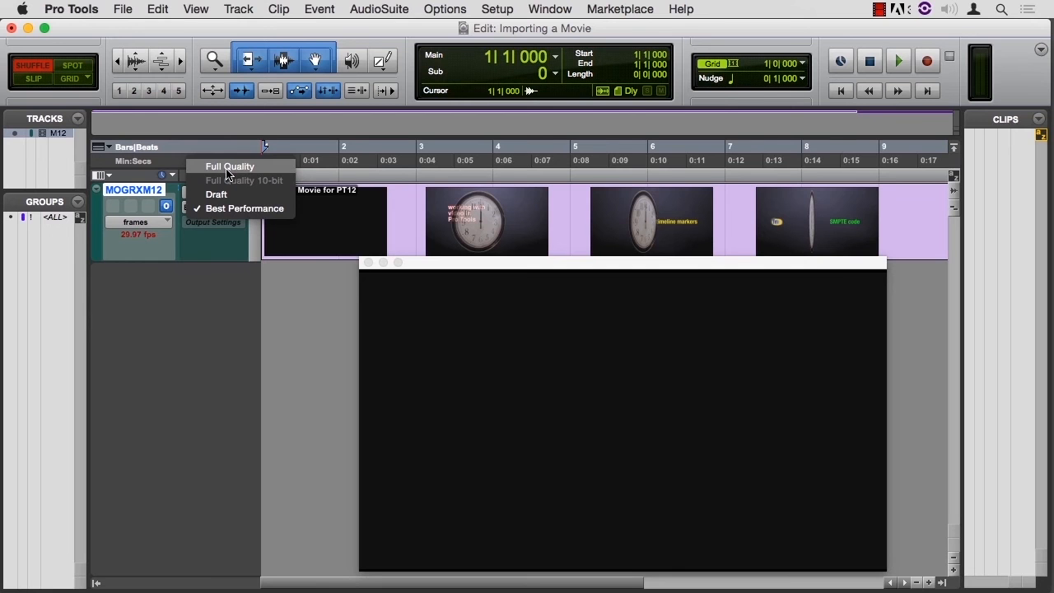
pyautogui.click(210, 251)
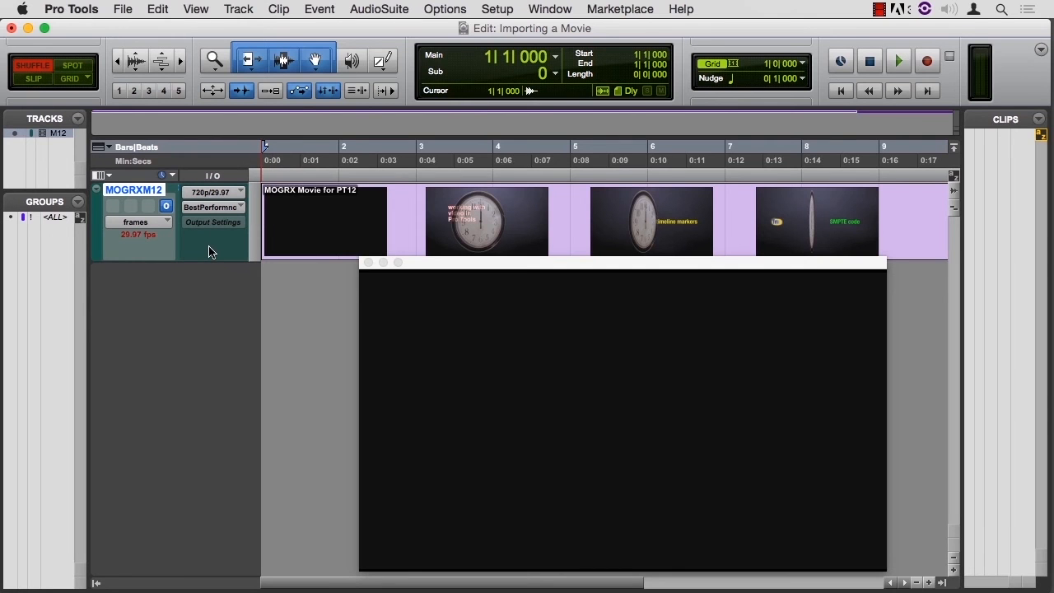
# Step: Examine the Video settings in the Operation preferences and close them without making changes
pyautogui.click(499, 9)
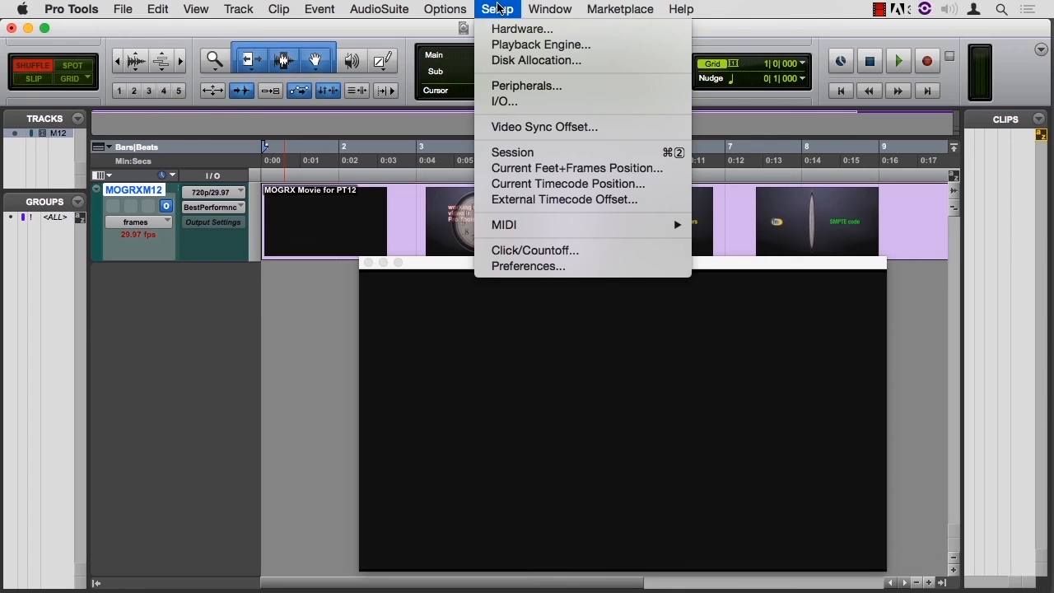
pyautogui.click(521, 267)
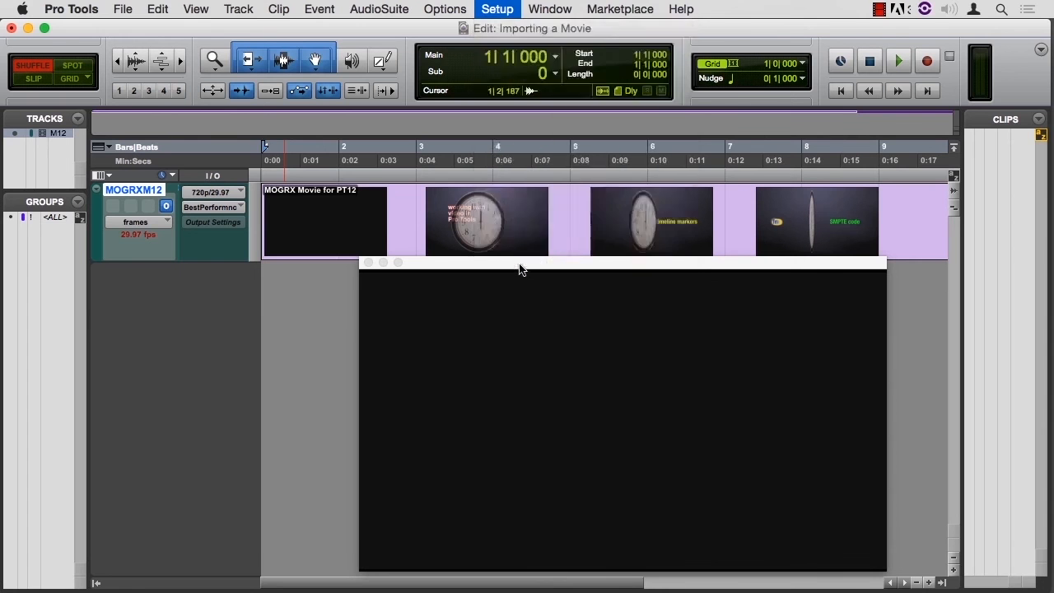
pyautogui.click(315, 56)
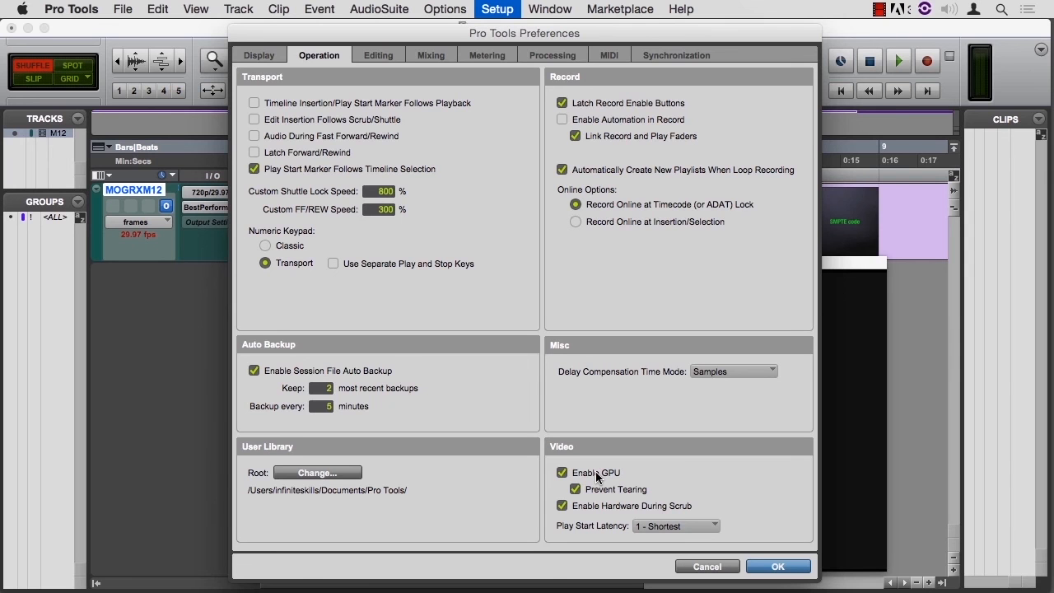
pyautogui.click(690, 568)
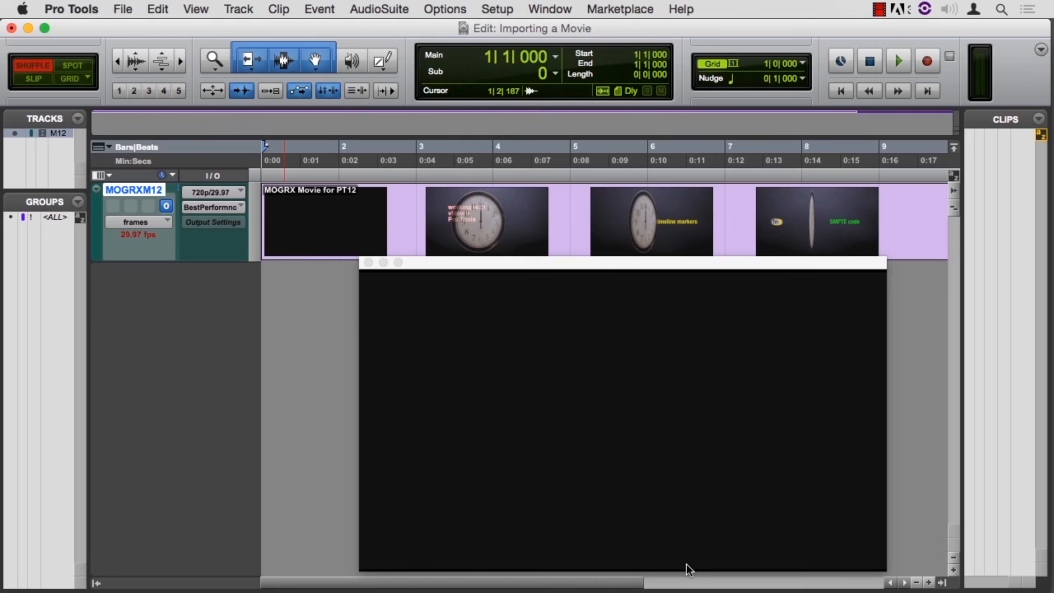
# Step: Check the Video Engine option in the Playback Engine settings
pyautogui.click(497, 9)
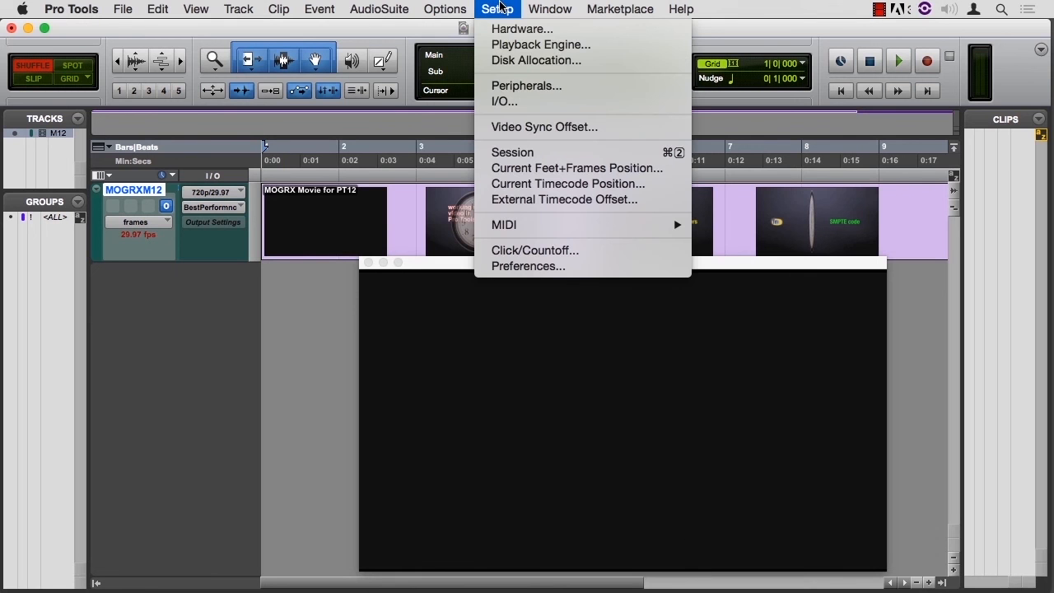
pyautogui.click(519, 47)
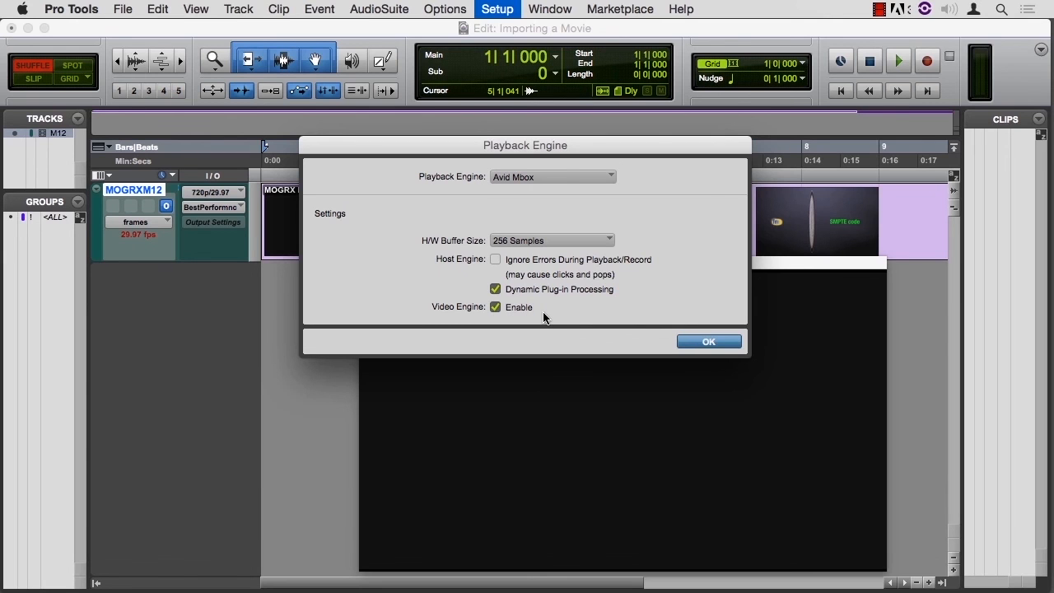
pyautogui.click(722, 341)
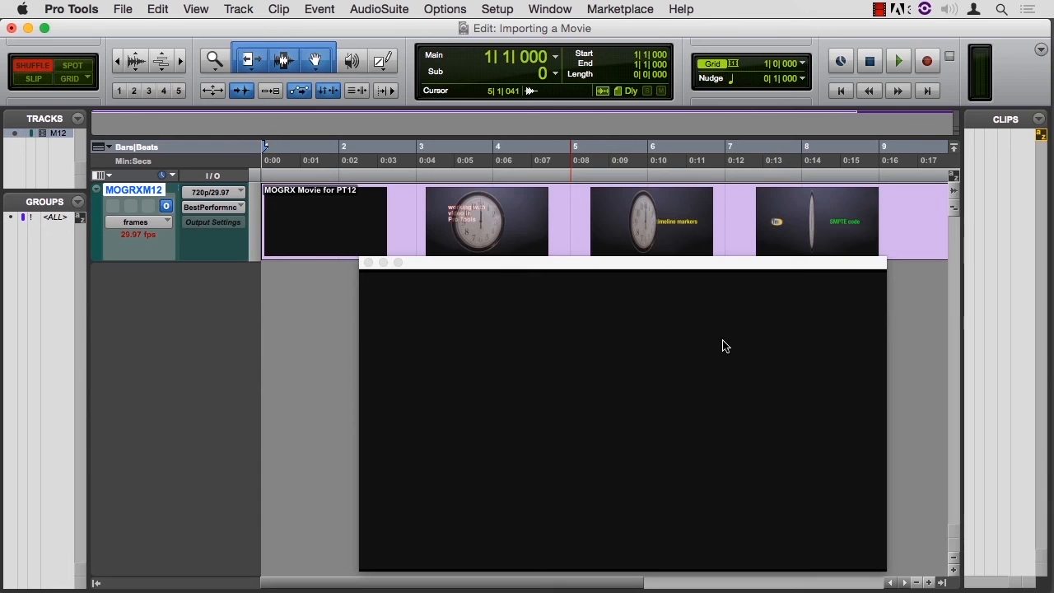
# Step: Switch to Activity Monitor to examine the Avid Video Engine's memory use, minimize it and return to Pro Tools
pyautogui.click(1036, 363)
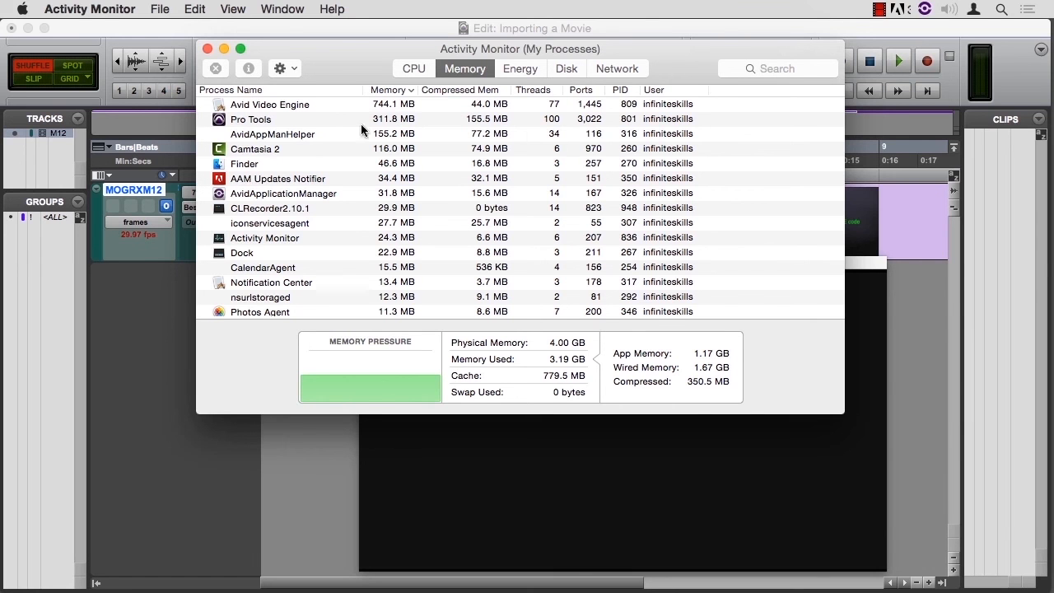
pyautogui.click(224, 48)
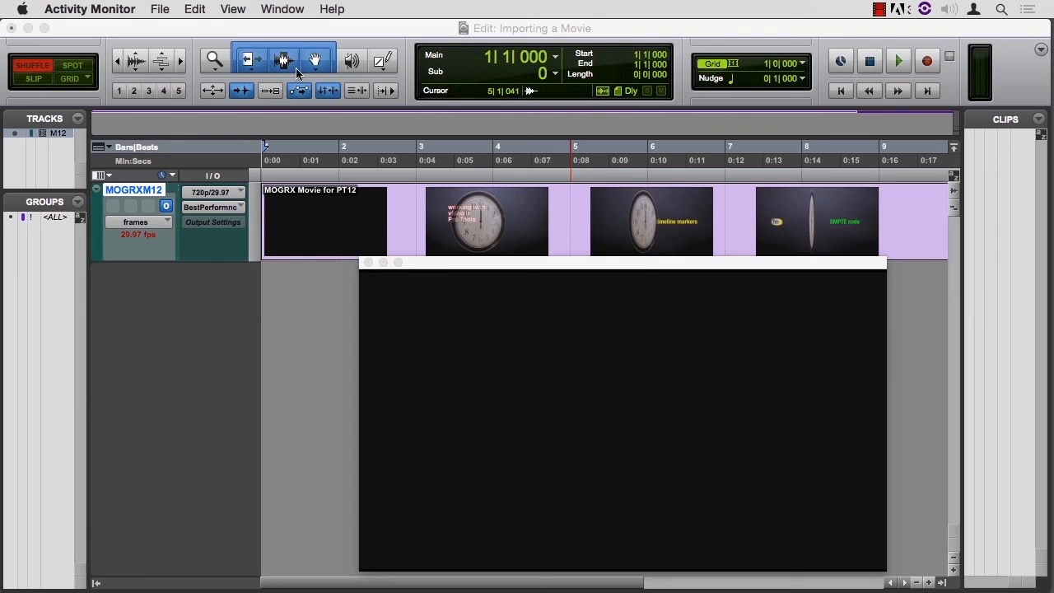
pyautogui.click(516, 351)
# Step: Shift the floating video window slightly while the Mix window is shown, and return to the Edit window
pyautogui.press('super+equal')
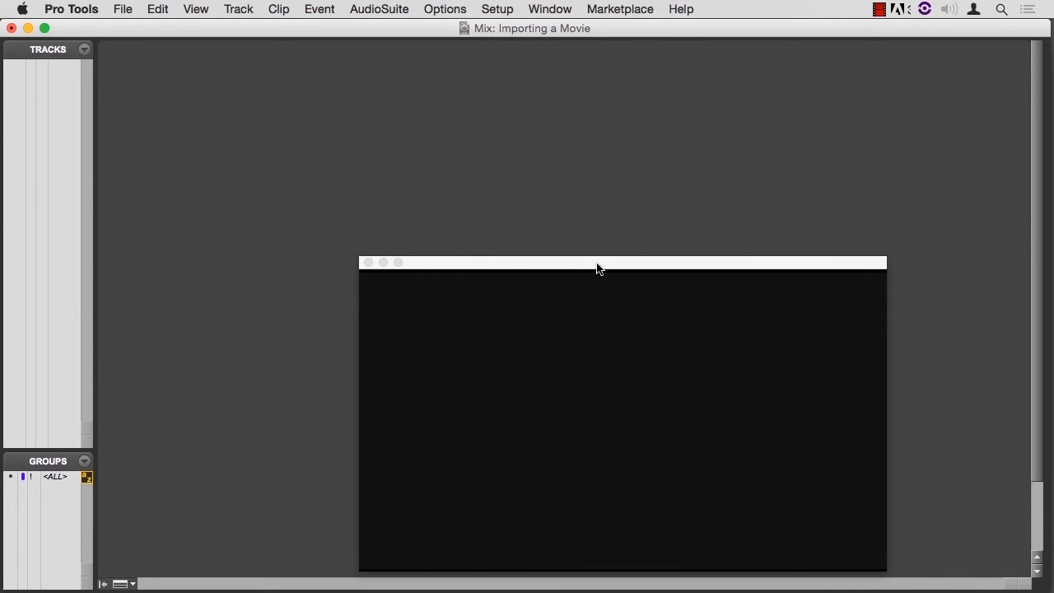
pyautogui.moveTo(580, 262); pyautogui.dragTo(522, 262)
pyautogui.press('super+equal')
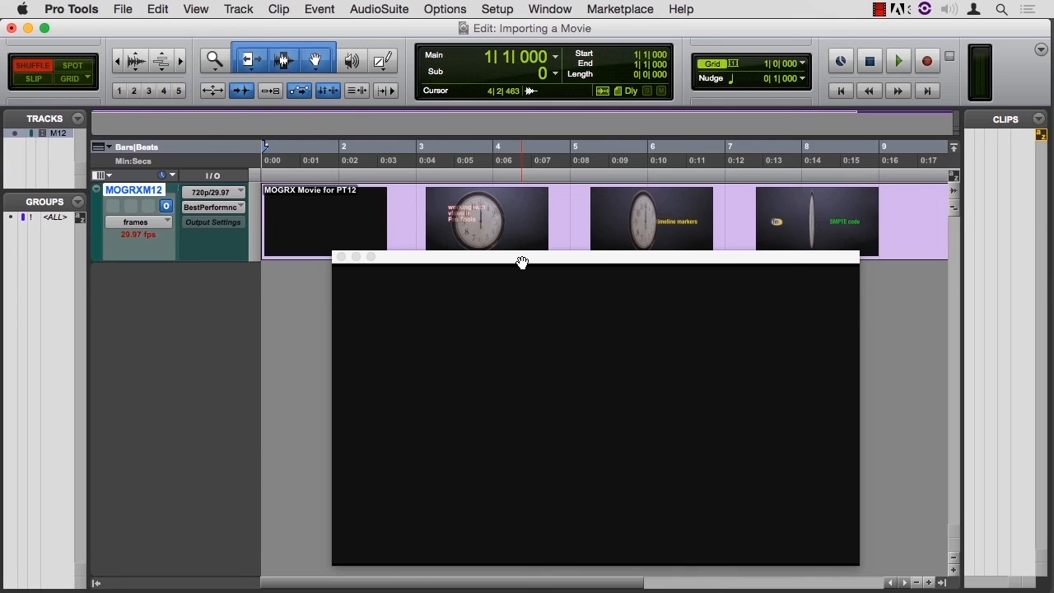
# Step: Review the available windows, including Video, and the window configuration options
pyautogui.click(558, 8)
pyautogui.moveTo(593, 29)
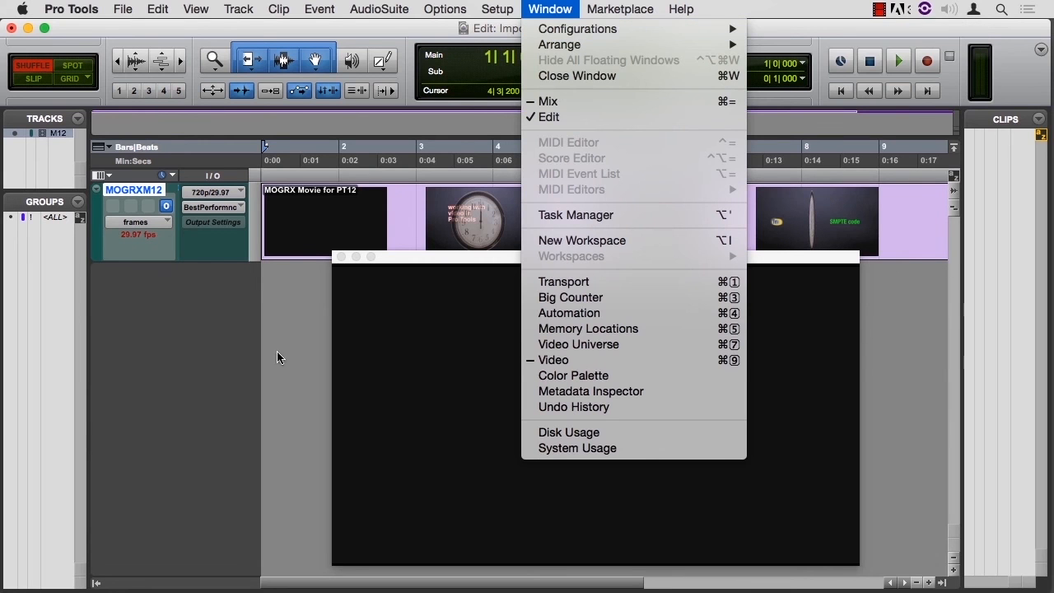
pyautogui.moveTo(555, 33)
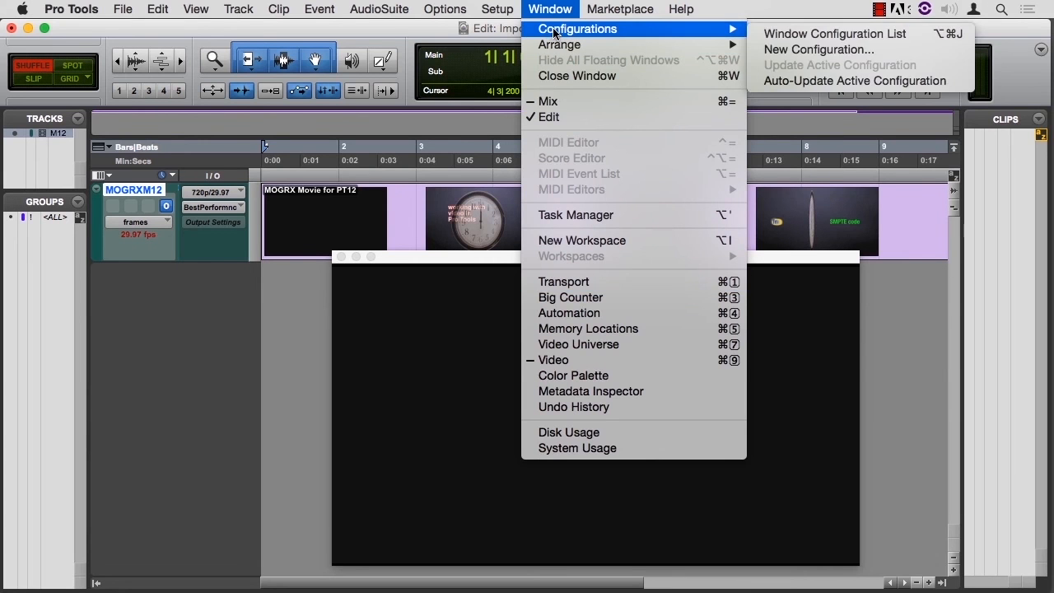
pyautogui.click(550, 10)
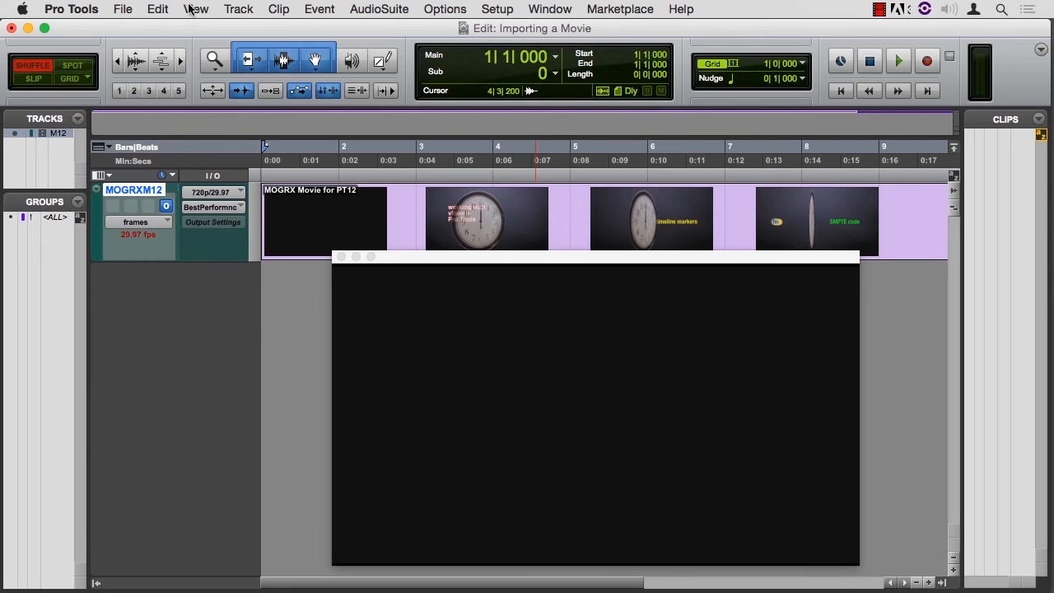
# Step: Save the session and open its "Importing a Movie" folder on the desktop to check the Video Files folder
pyautogui.click(121, 9)
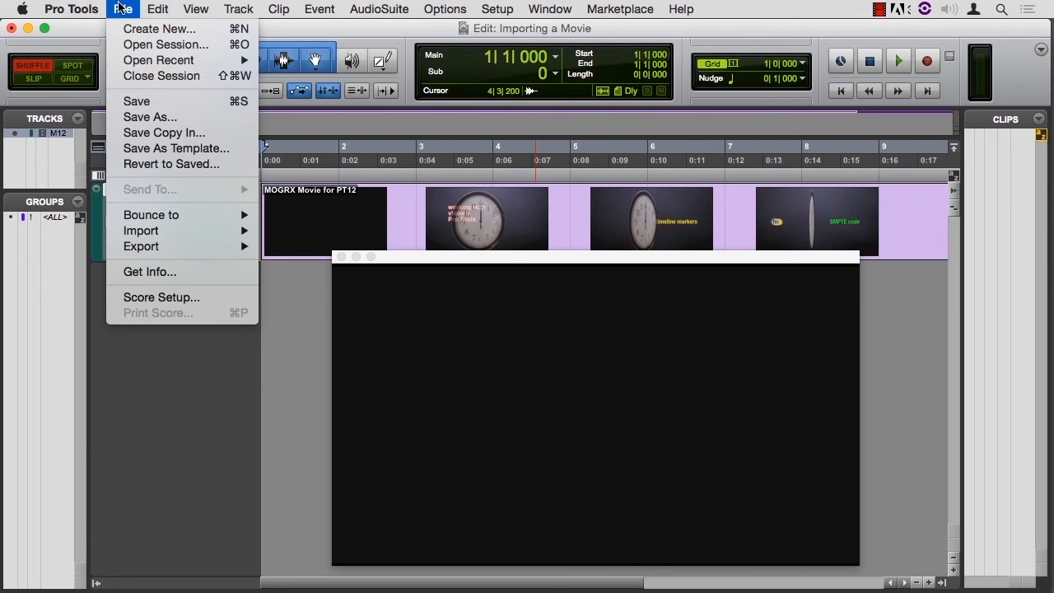
pyautogui.click(210, 102)
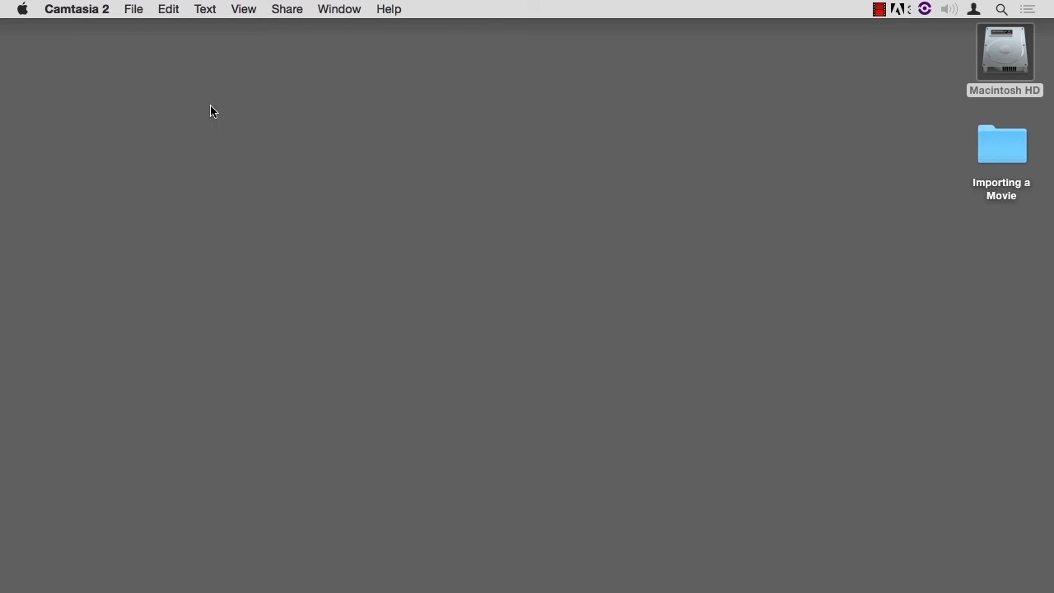
pyautogui.click(992, 140)
pyautogui.doubleClick(991, 140)
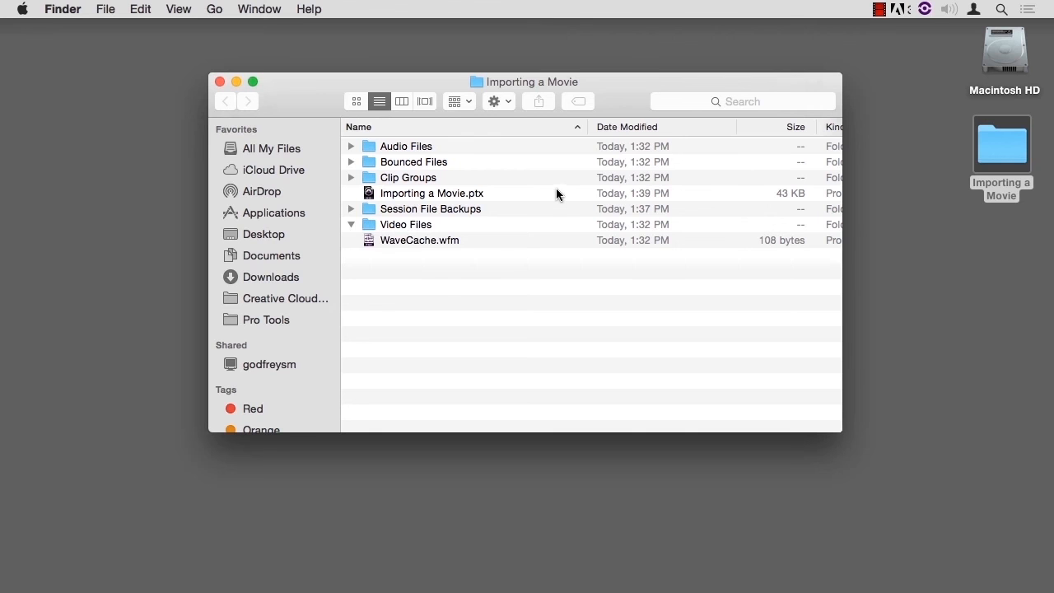
# Step: Switch back to Pro Tools and start saving a copy of the session with Save Copy In
pyautogui.press('super+Tab')
pyautogui.press('super+Tab')
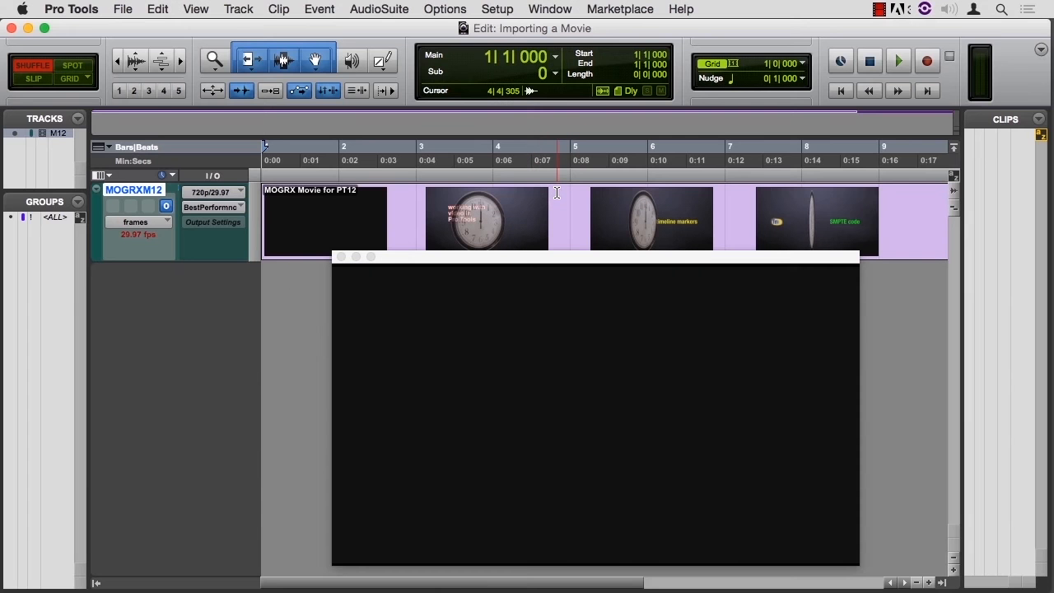
pyautogui.click(120, 8)
pyautogui.click(164, 132)
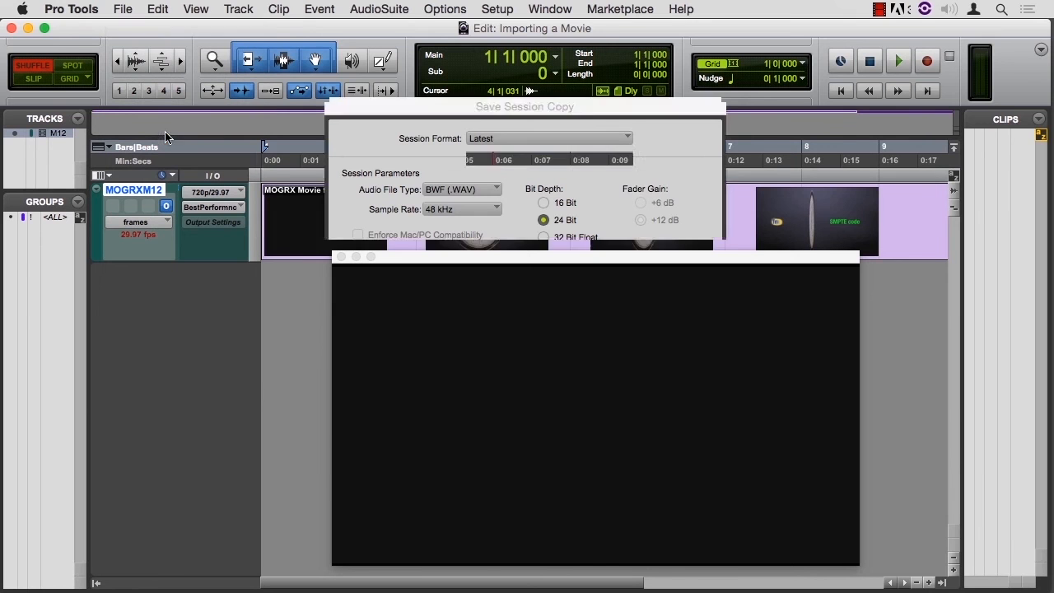